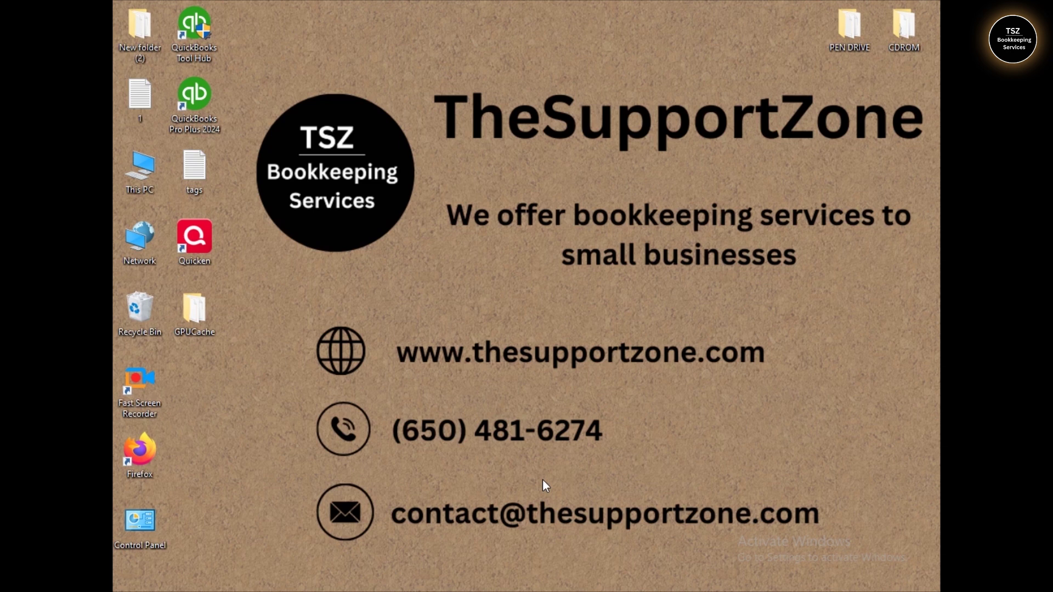
Launch Quicken from its desktop shortcut and dismiss the One Step Update Settings prompt
{"action": "double_click", "coordinate": [209, 242]}
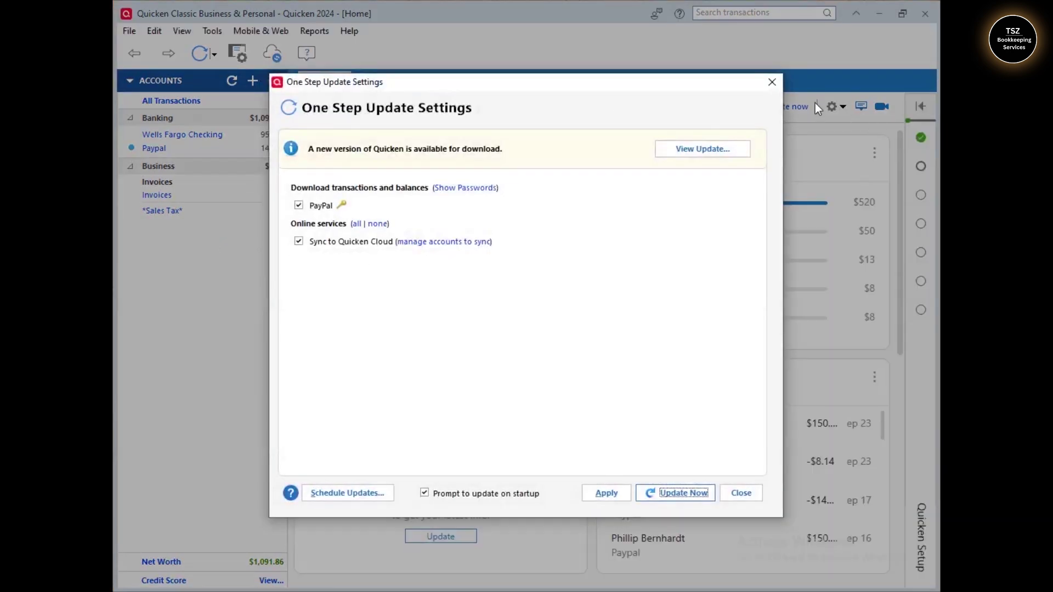
{"action": "left_click", "coordinate": [765, 78]}
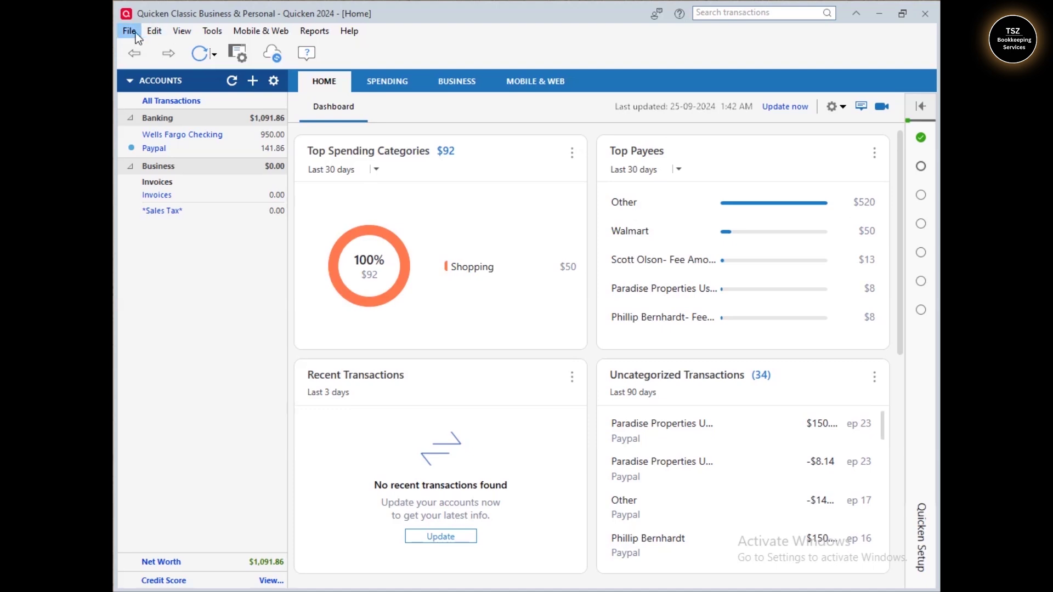
Save a complete backup of the Quicken 2024 file to the Desktop with the date added to its name
{"action": "left_click", "coordinate": [136, 32]}
{"action": "left_click", "coordinate": [136, 32]}
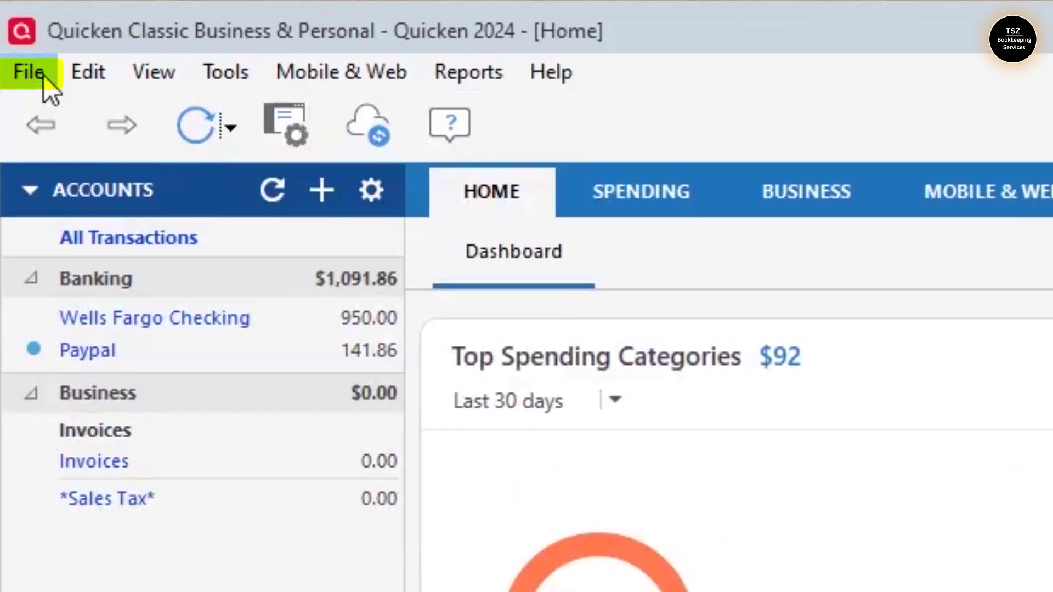
{"action": "left_click", "coordinate": [135, 32]}
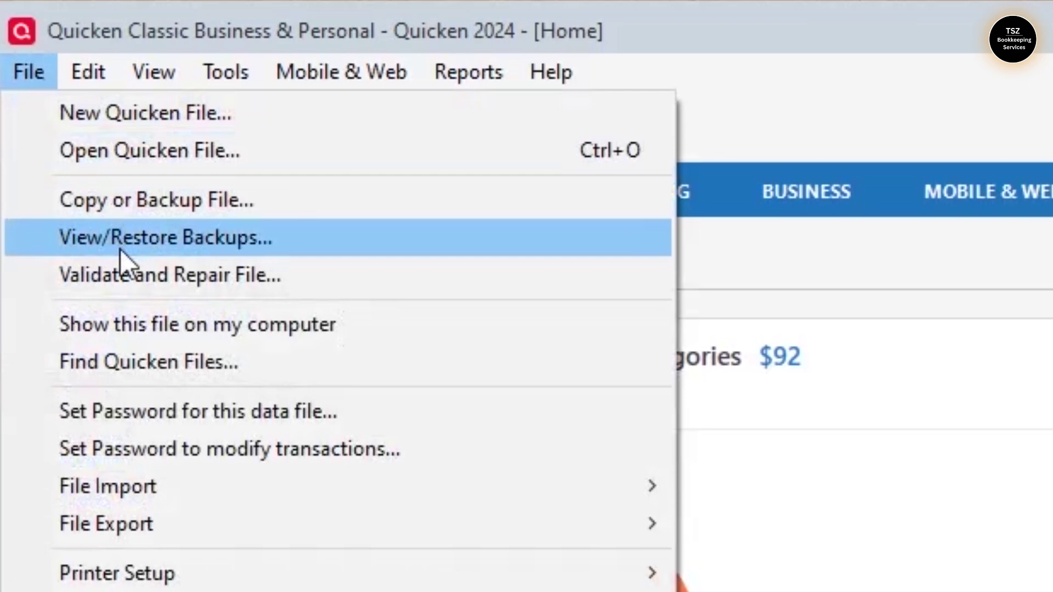
{"action": "left_click", "coordinate": [149, 204]}
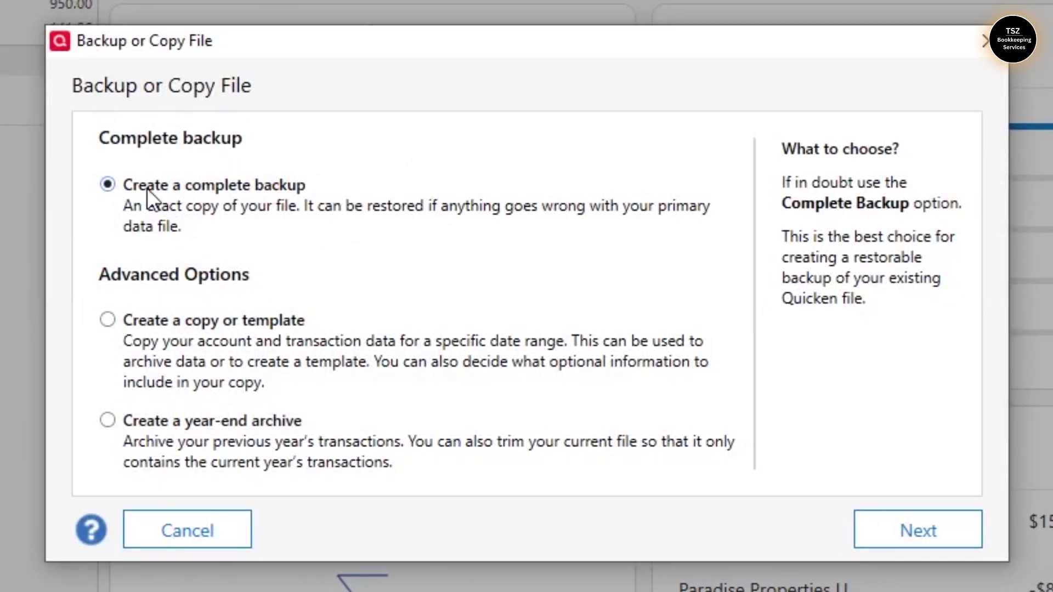
{"action": "left_click", "coordinate": [916, 535]}
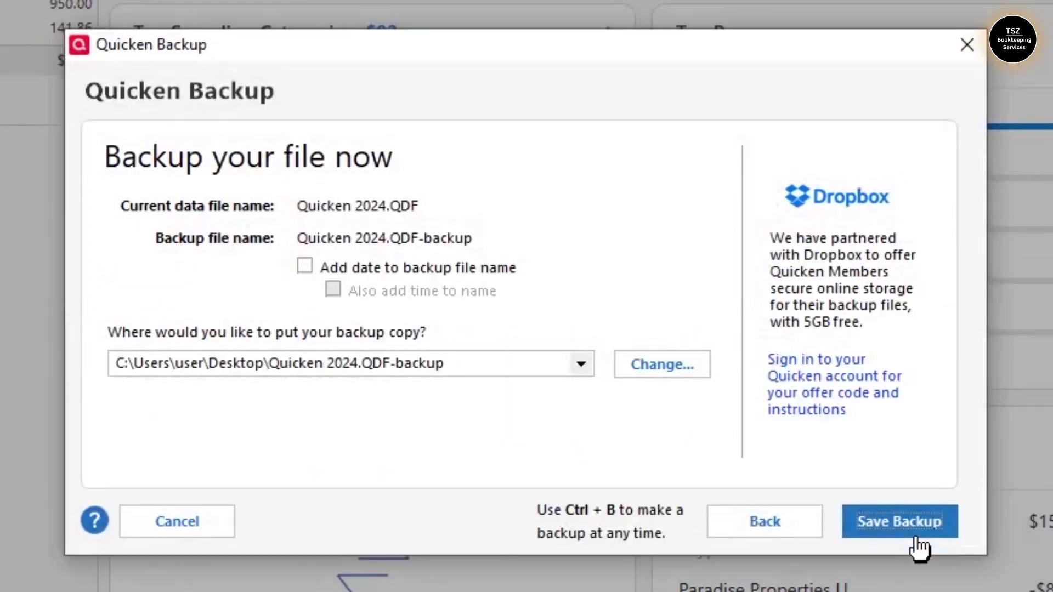
{"action": "left_click", "coordinate": [223, 367]}
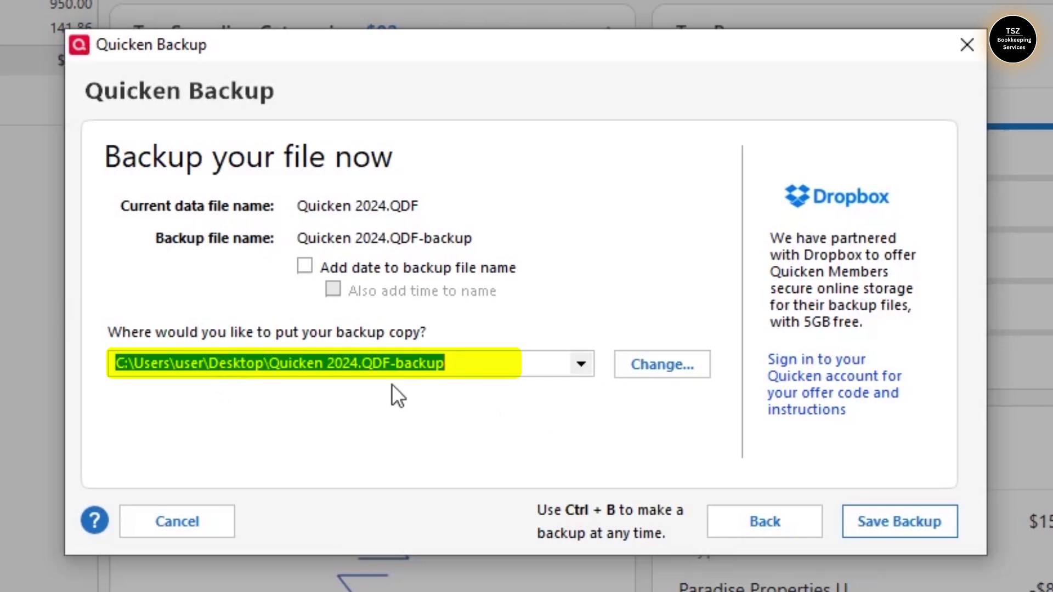
{"action": "left_click", "coordinate": [301, 263]}
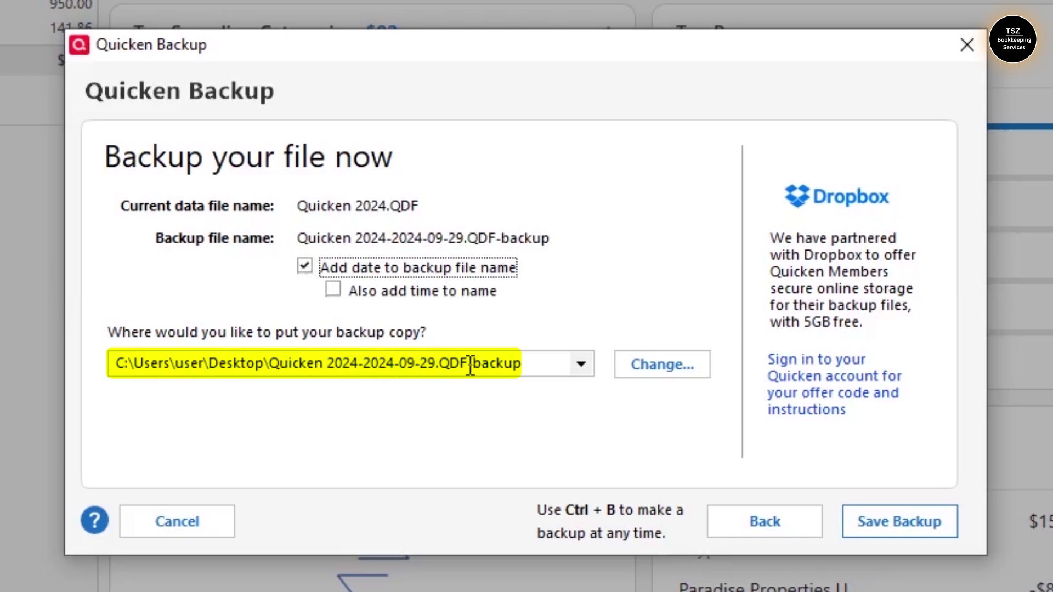
{"action": "left_click", "coordinate": [907, 529]}
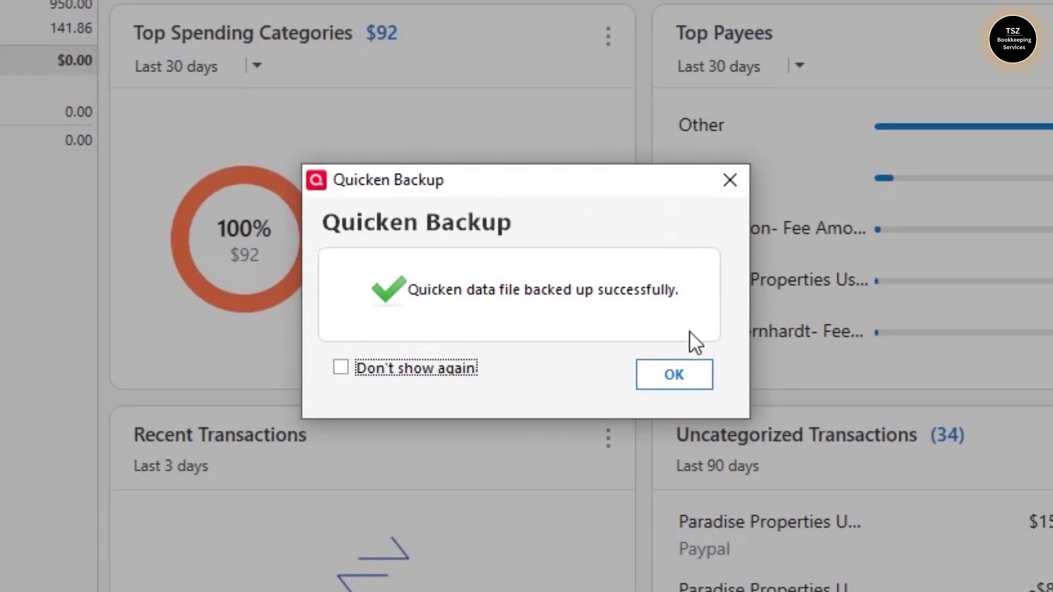
Acknowledge the successful backup and close Quicken, choosing Later for cloud sync
{"action": "left_click", "coordinate": [674, 375]}
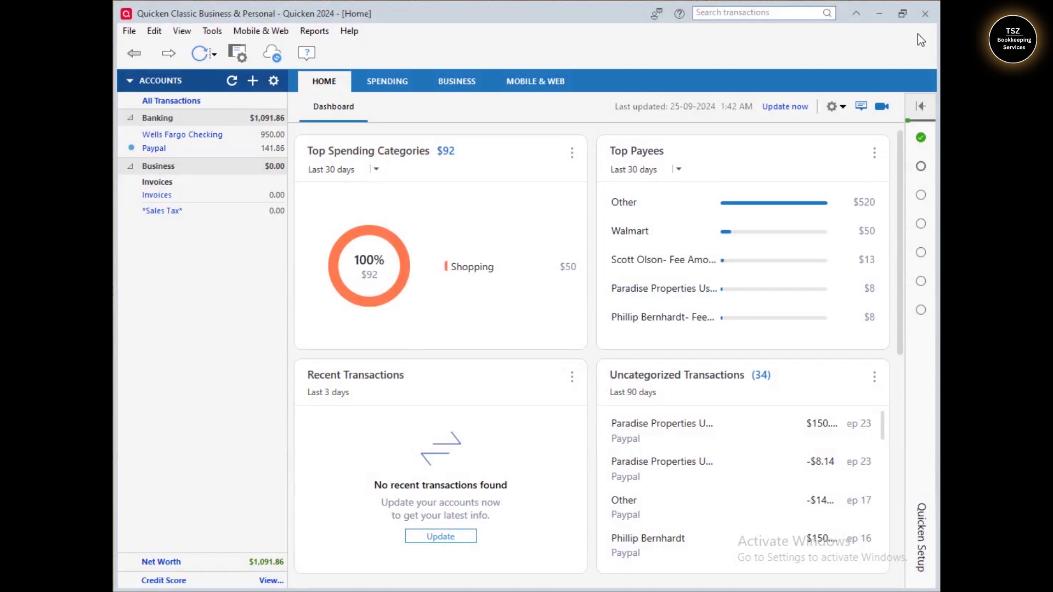
{"action": "left_click", "coordinate": [925, 13]}
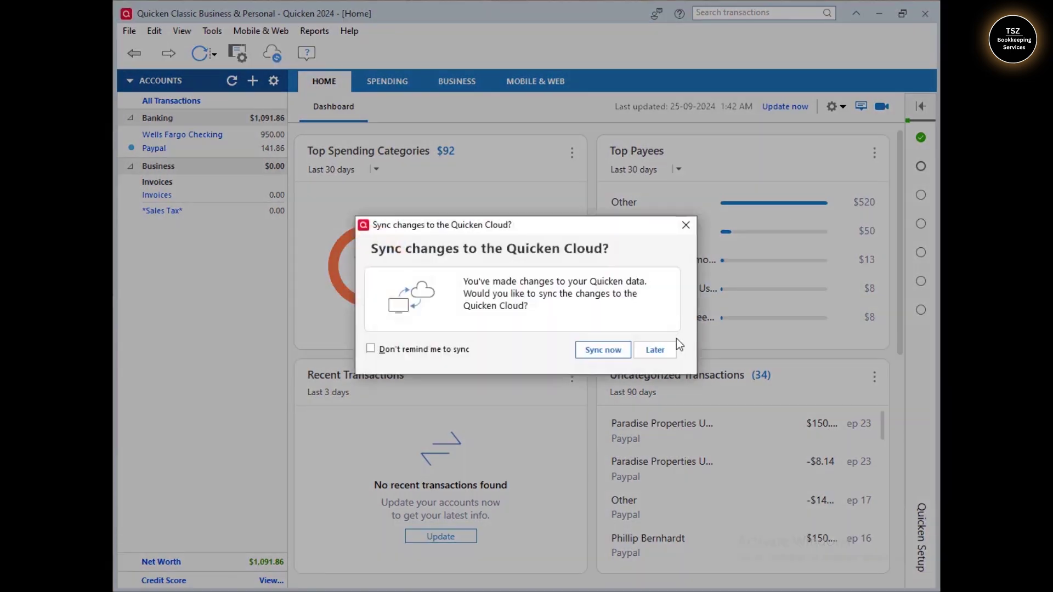
{"action": "left_click", "coordinate": [674, 355]}
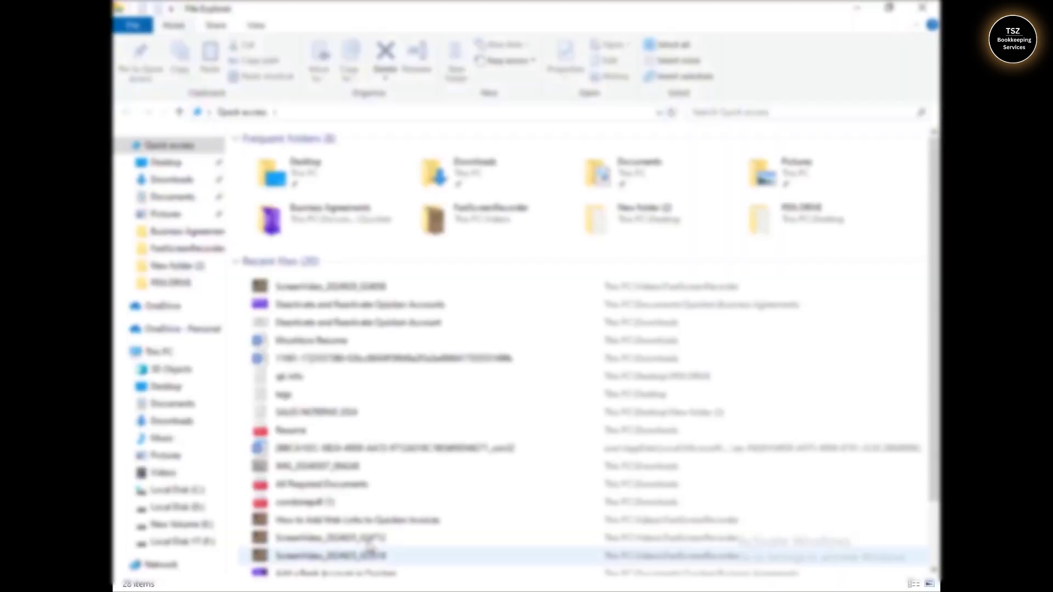
Search This PC in File Explorer for *.qdf data files
{"action": "left_click", "coordinate": [173, 351]}
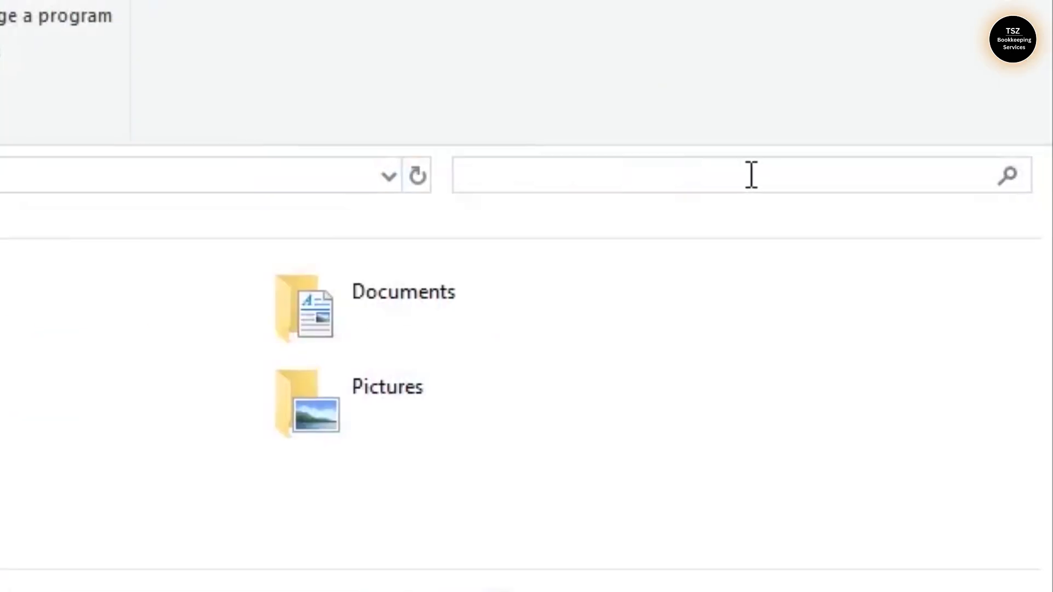
{"action": "left_click", "coordinate": [809, 112]}
{"action": "type", "text": "*.qdf"}
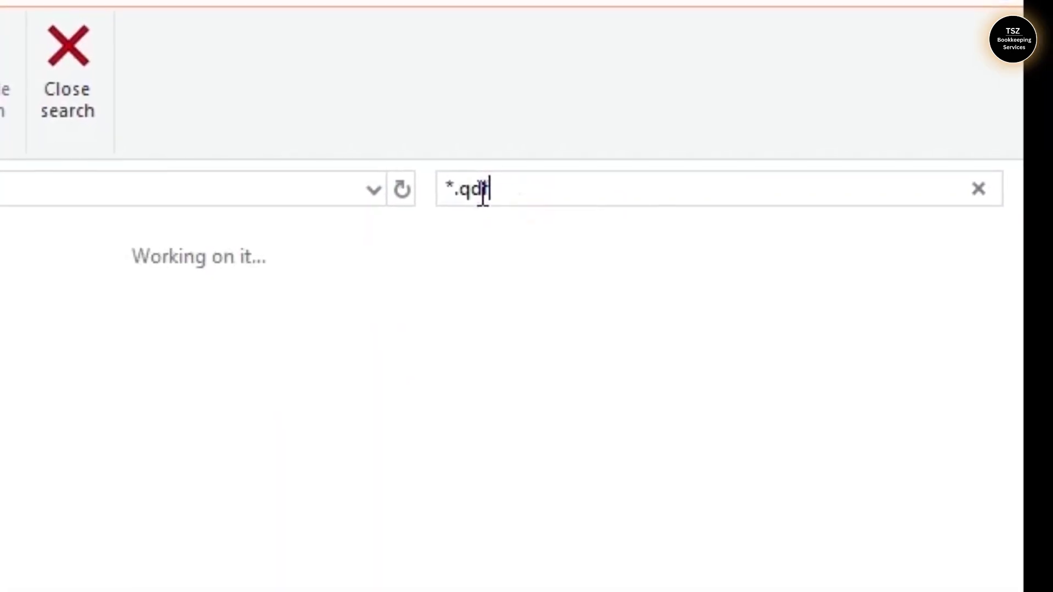
{"action": "key", "text": "Return"}
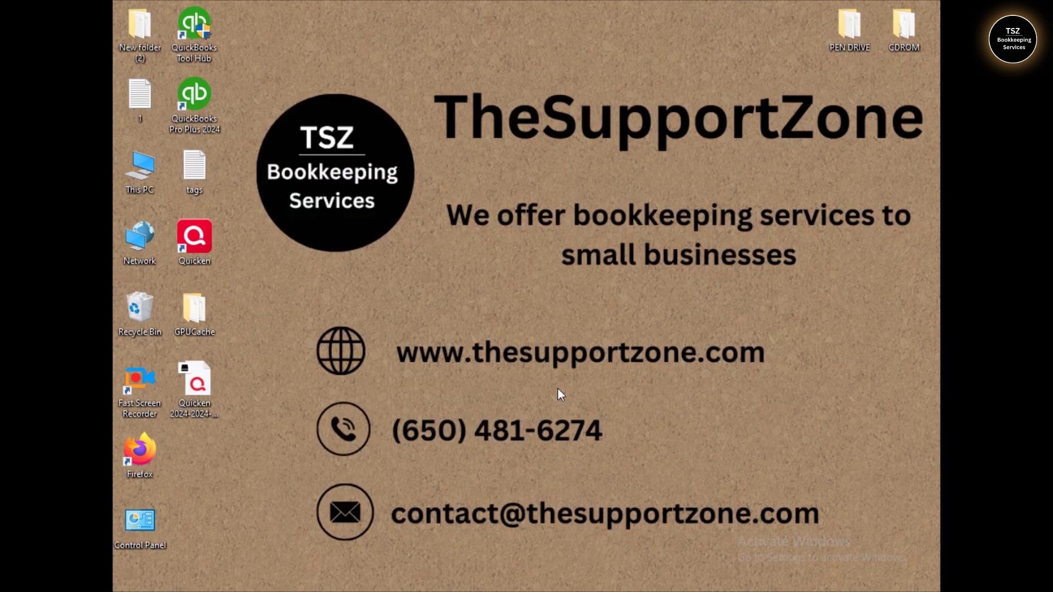
Open Control Panel's Programs and Features list from Windows search
{"action": "key", "text": "super"}
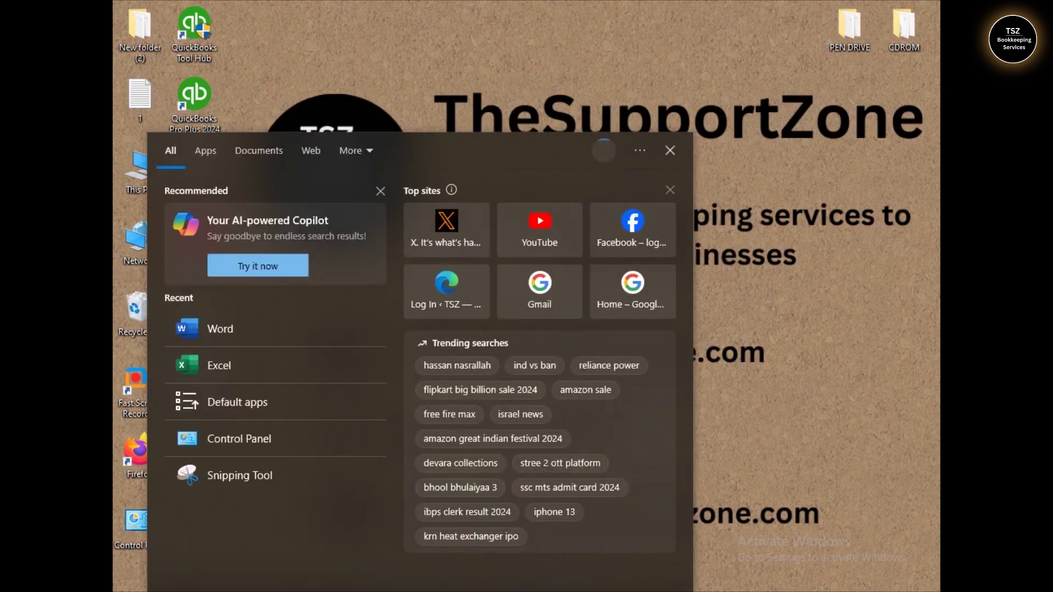
{"action": "type", "text": "control"}
{"action": "key", "text": "Return"}
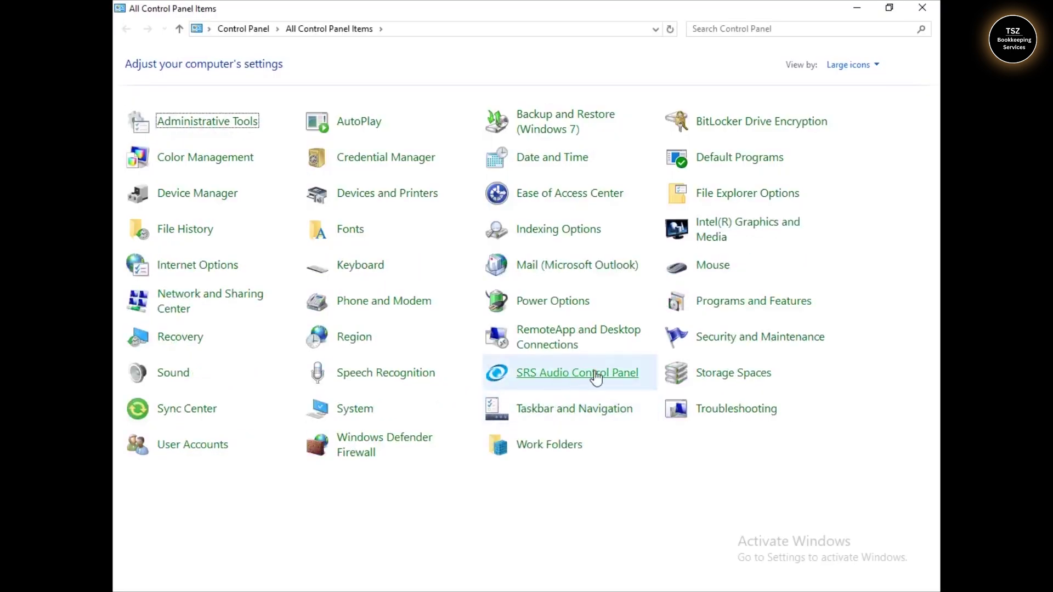
{"action": "left_click", "coordinate": [735, 303]}
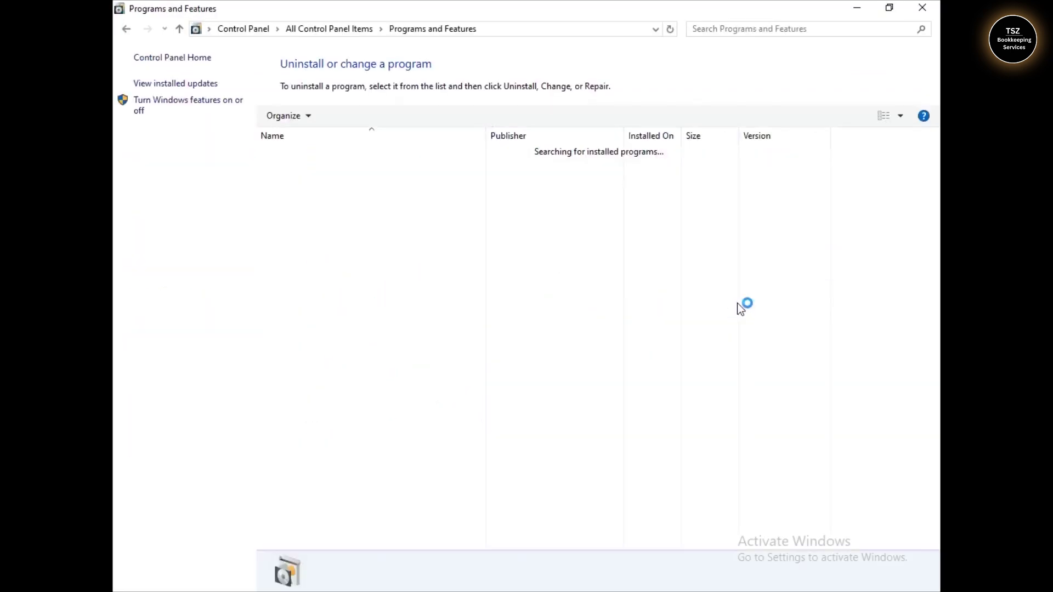
Uninstall Quicken from the installed programs list and close the window
{"action": "left_click", "coordinate": [345, 383]}
{"action": "key", "text": "q"}
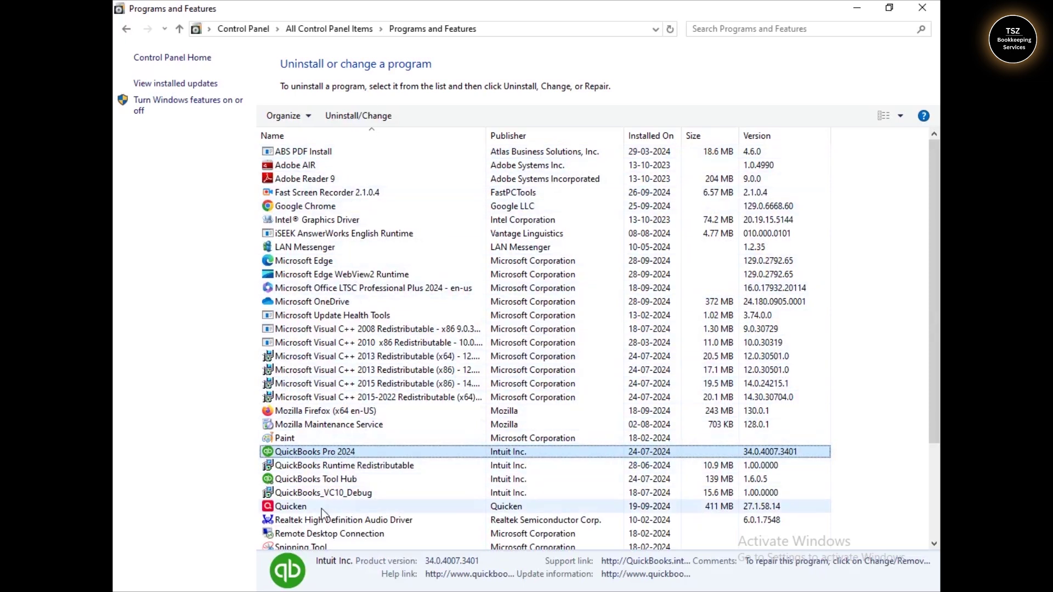
{"action": "left_click", "coordinate": [322, 510]}
{"action": "left_click", "coordinate": [341, 115]}
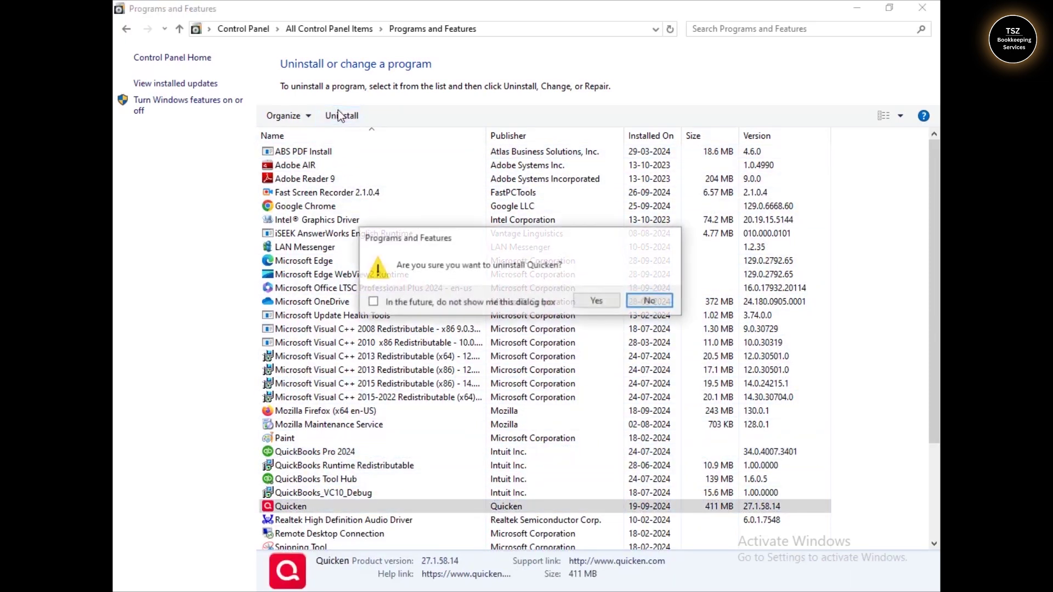
{"action": "left_click", "coordinate": [592, 300]}
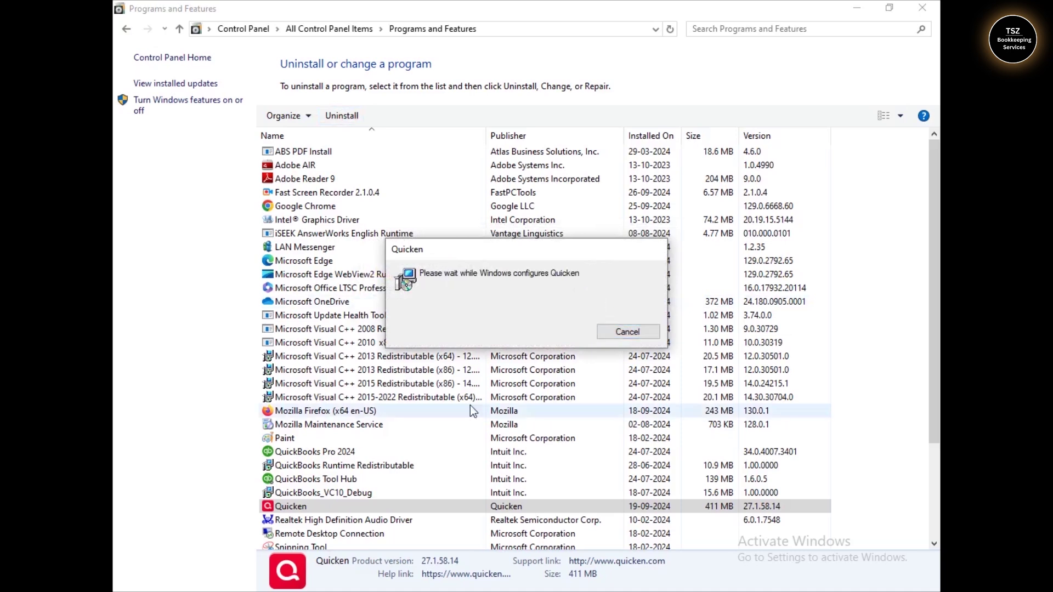
{"action": "left_click", "coordinate": [922, 8]}
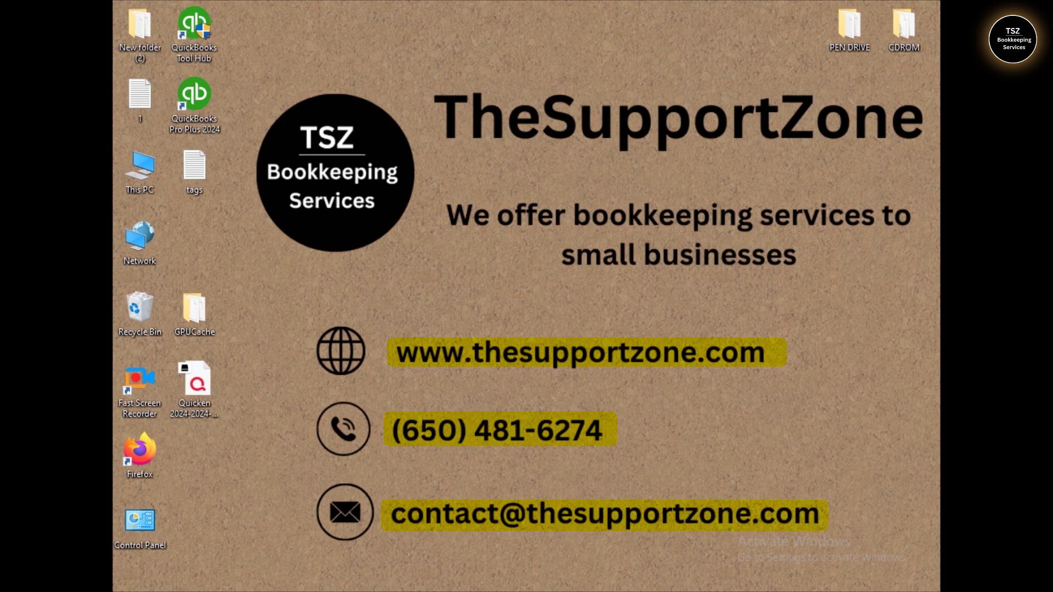
Refresh the desktop and launch Firefox from its shortcut
{"action": "right_click", "coordinate": [555, 279]}
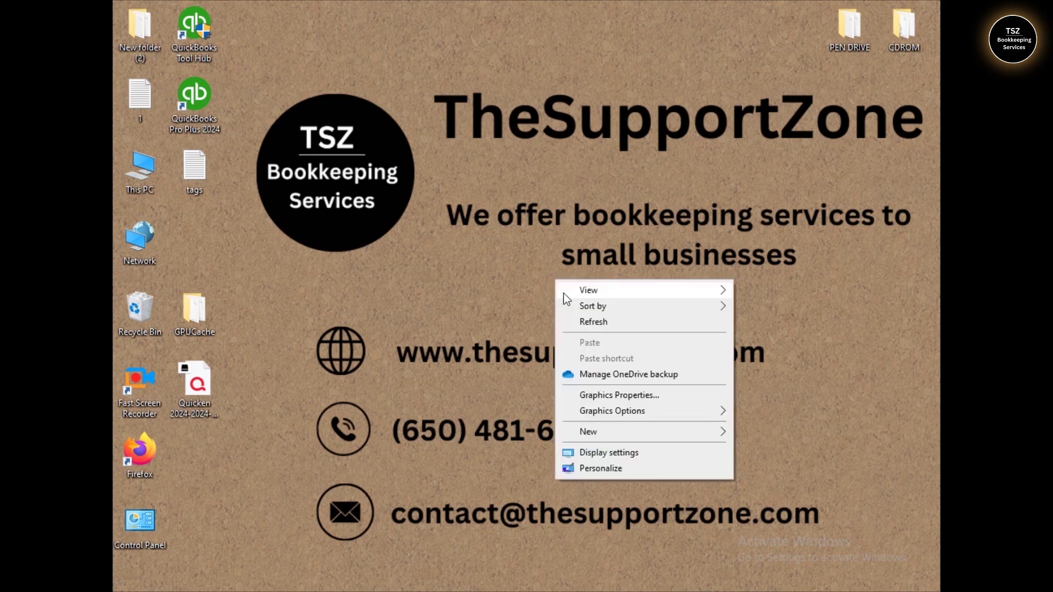
{"action": "left_click", "coordinate": [583, 316]}
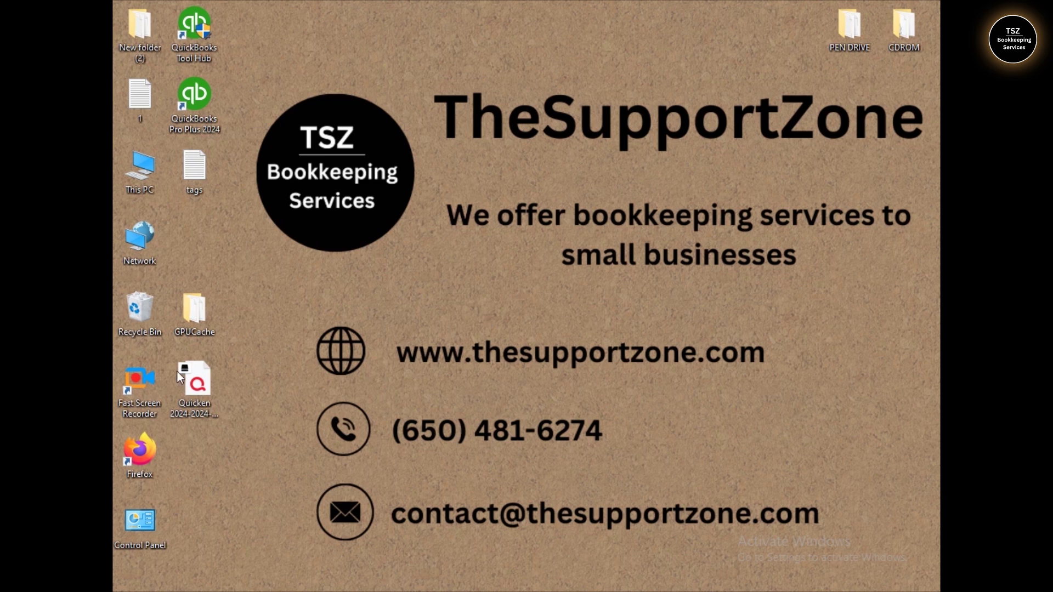
{"action": "double_click", "coordinate": [144, 455]}
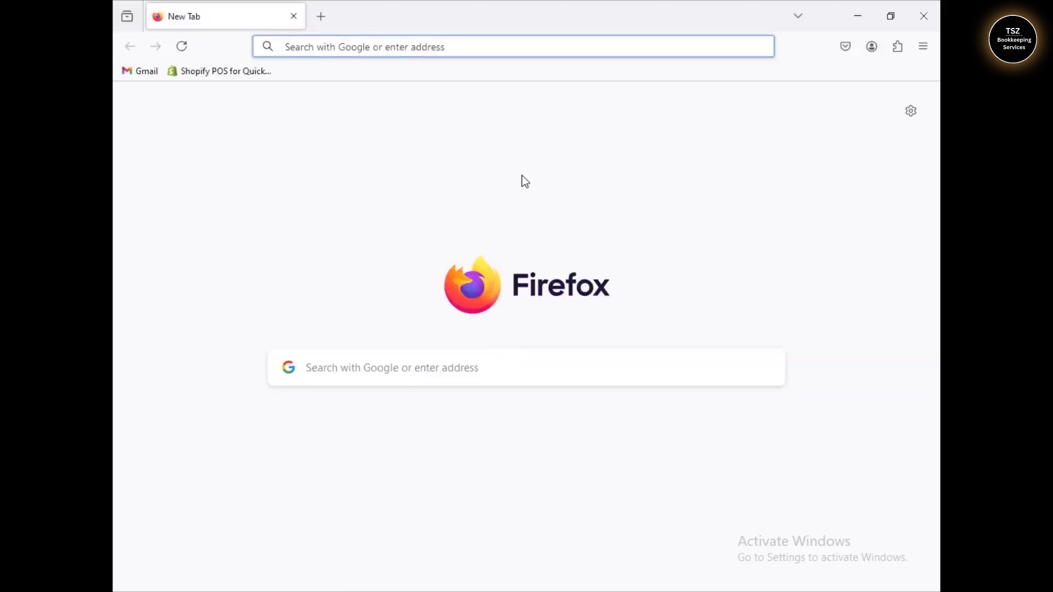
Go to quicken.com and show the Sign in dropdown options
{"action": "type", "text": "quicken.com"}
{"action": "key", "text": "Return"}
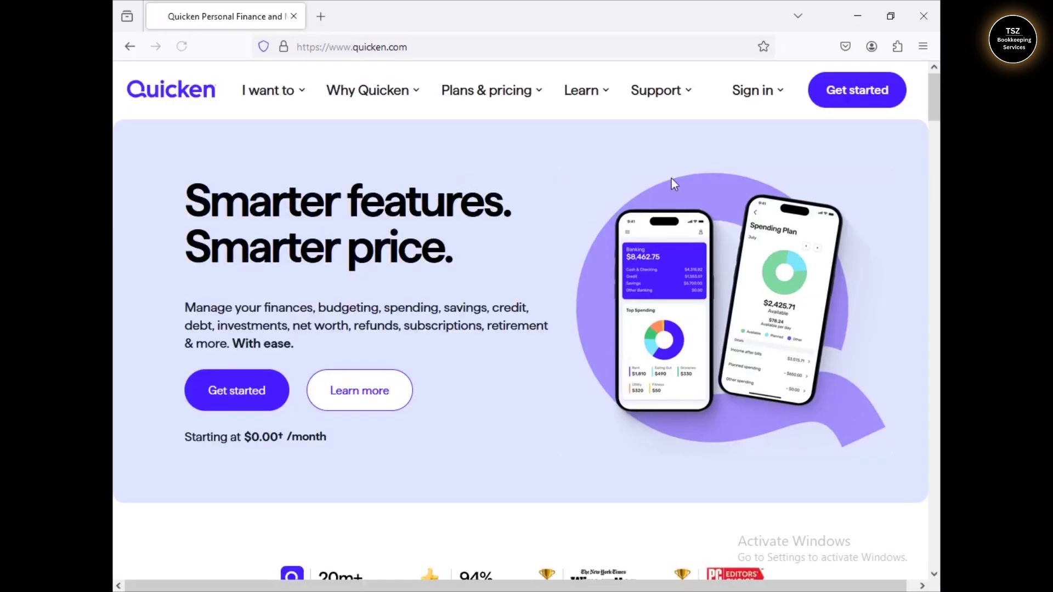
{"action": "mouse_move", "coordinate": [766, 95]}
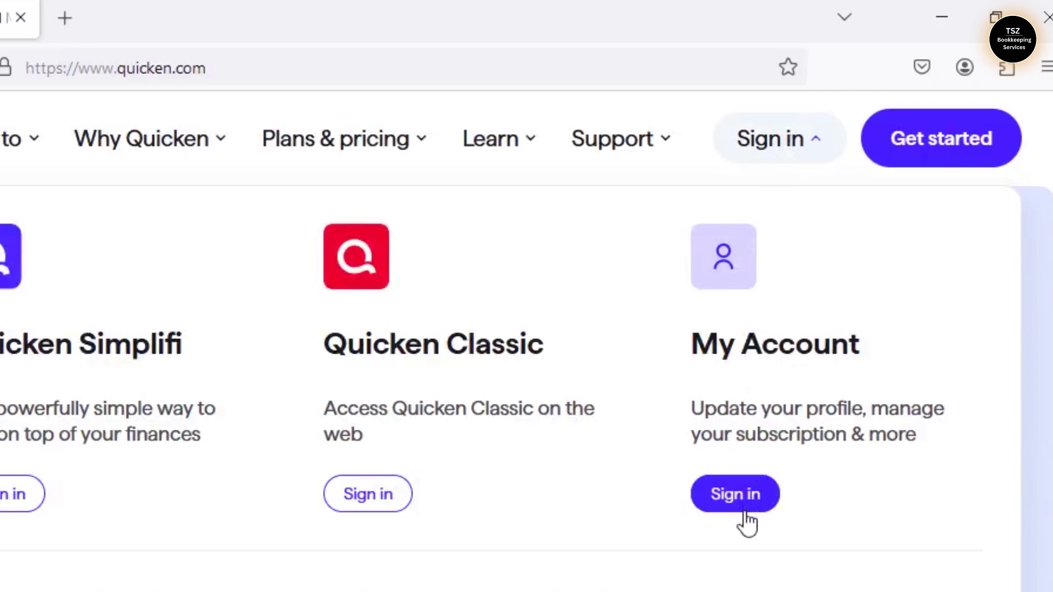
Sign in to My Account with the account e-mail and password
{"action": "left_click", "coordinate": [744, 513]}
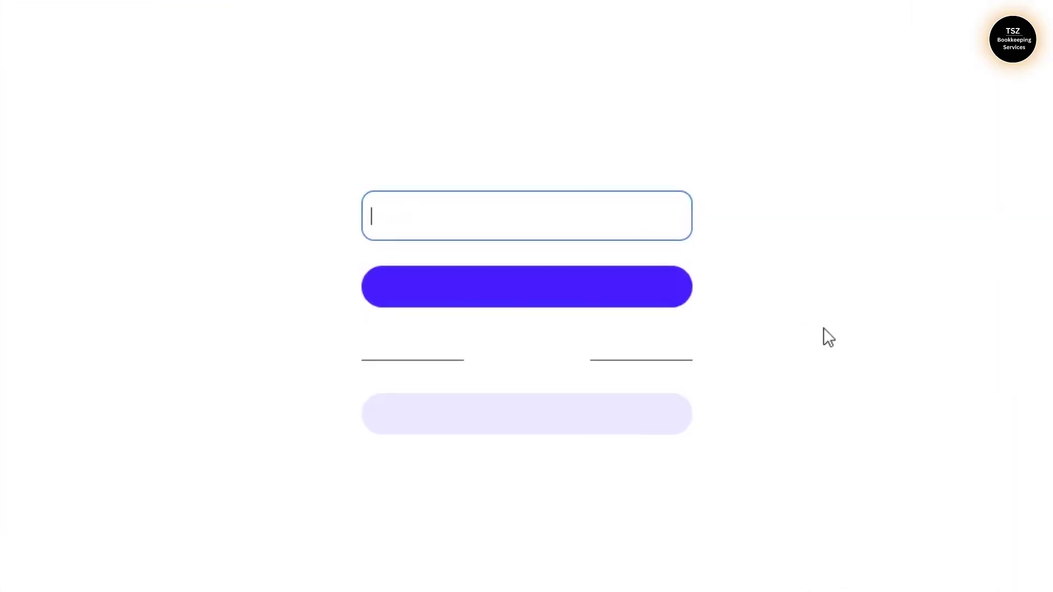
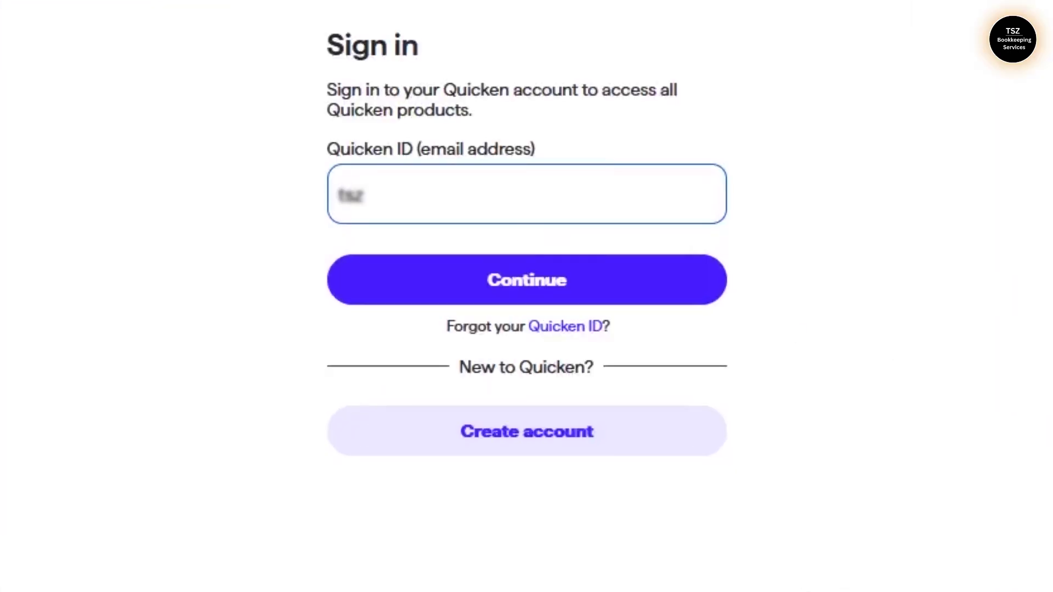
{"action": "key", "text": "Return"}
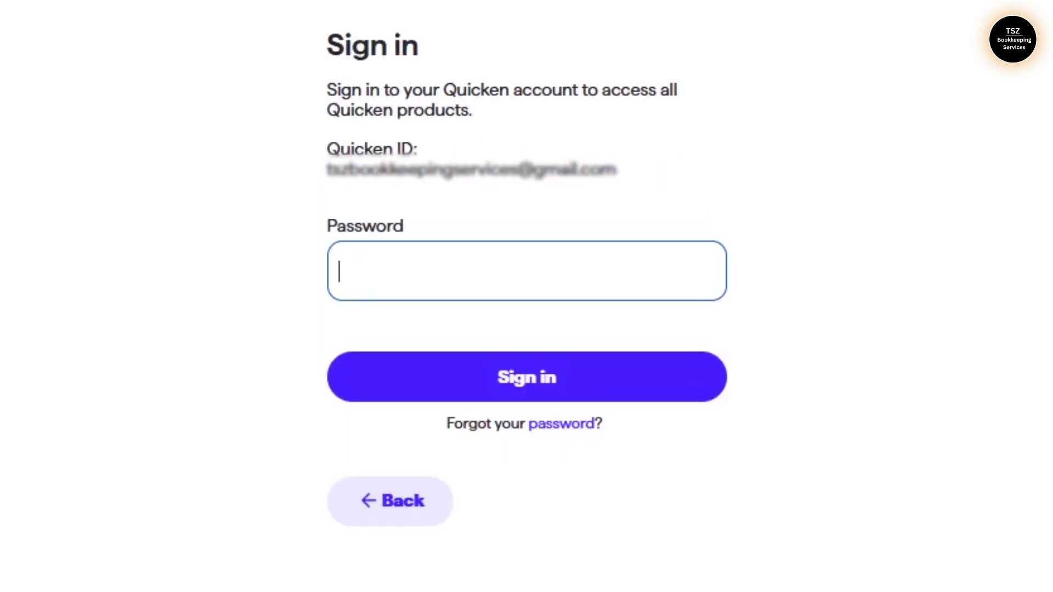
{"action": "type", "text": "******************"}
{"action": "key", "text": "Return"}
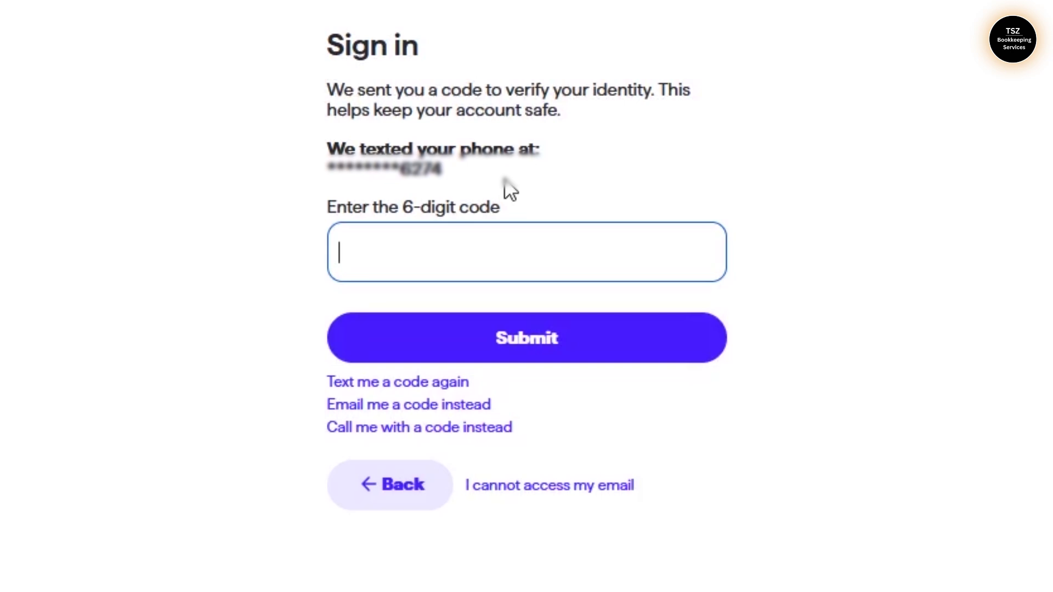
Enter the texted verification code and submit it
{"action": "key", "text": "ctrl+v"}
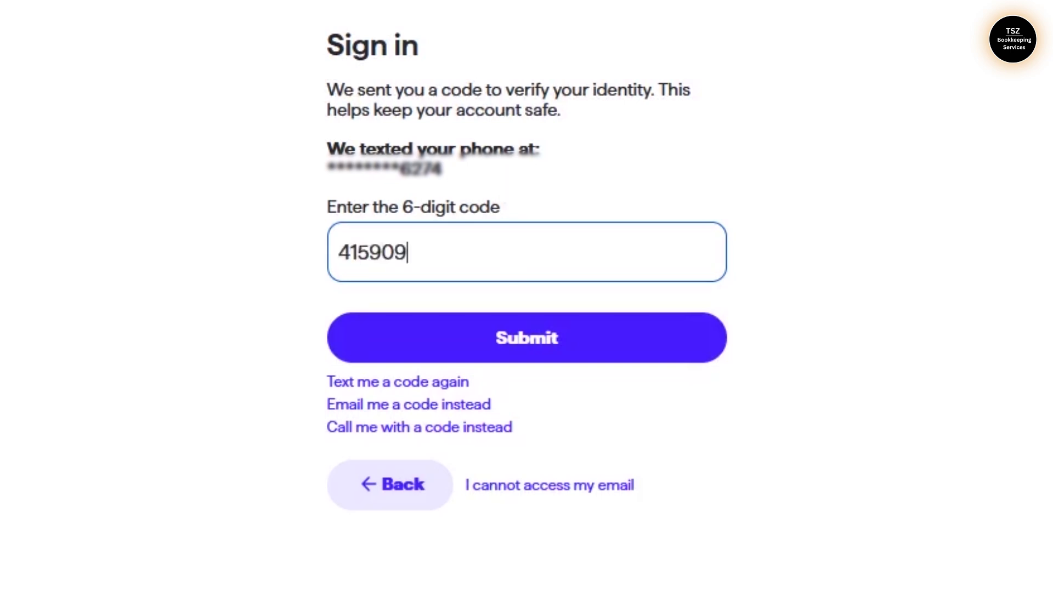
{"action": "key", "text": "BackSpace"}
{"action": "key", "text": "BackSpace"}
{"action": "key", "text": "BackSpace"}
{"action": "key", "text": "BackSpace"}
{"action": "key", "text": "BackSpace"}
{"action": "key", "text": "BackSpace"}
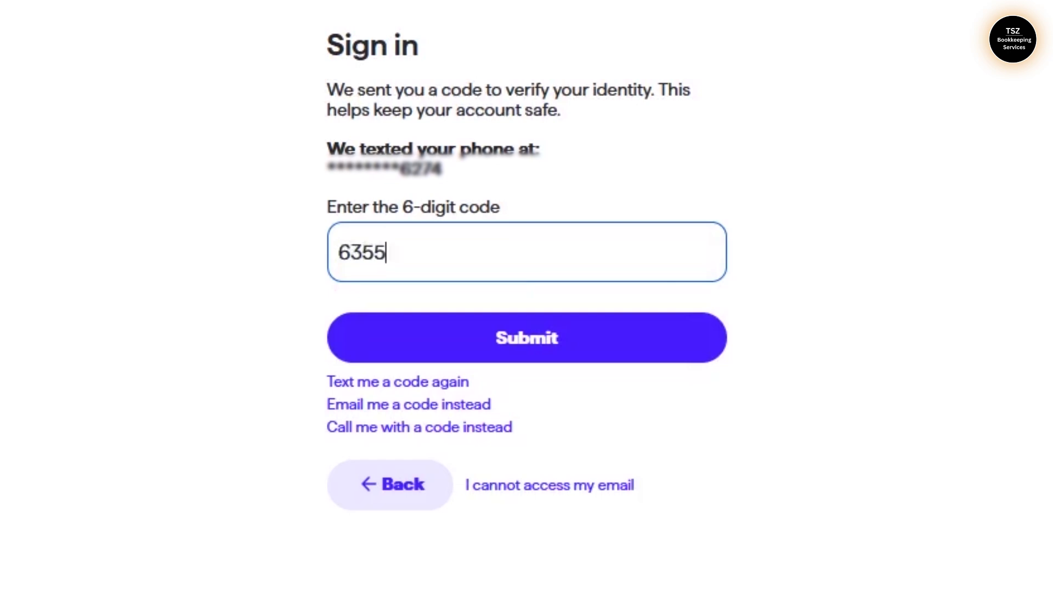
{"action": "left_click", "coordinate": [528, 331]}
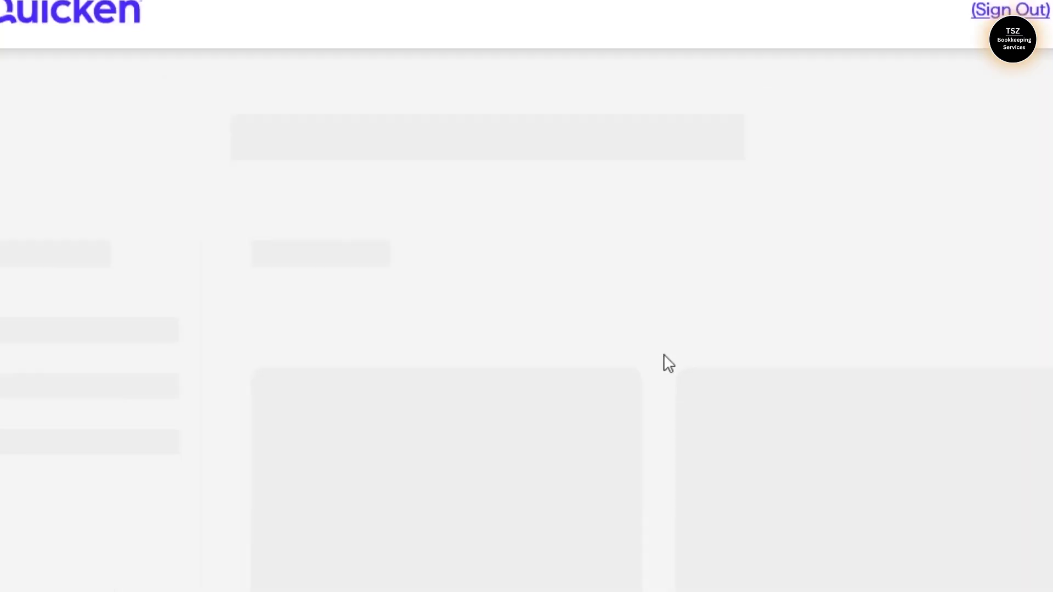
Download the Quicken for Windows installer from the Download Quicken section
{"action": "scroll", "coordinate": [671, 297], "scroll_direction": "down", "scroll_amount": 6}
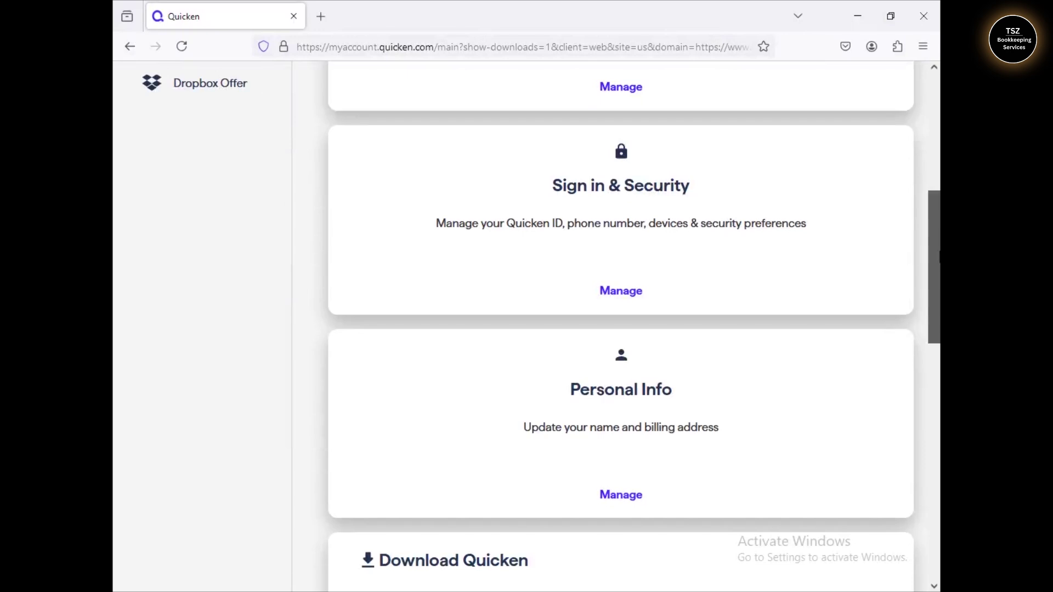
{"action": "scroll", "coordinate": [620, 324], "scroll_direction": "up", "scroll_amount": 5}
{"action": "scroll", "coordinate": [621, 323], "scroll_direction": "down", "scroll_amount": 10}
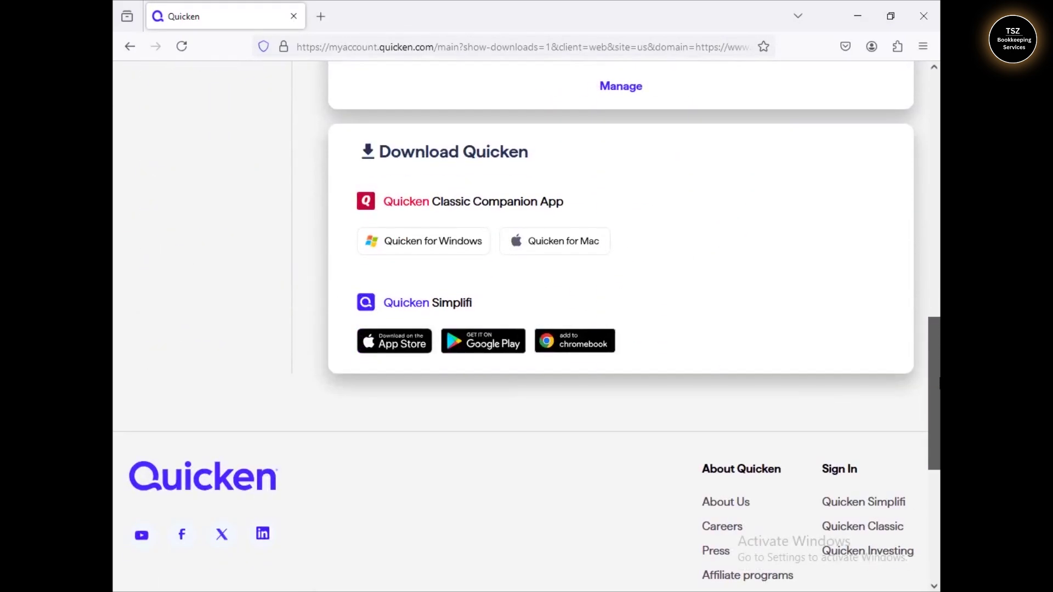
{"action": "left_click", "coordinate": [440, 250]}
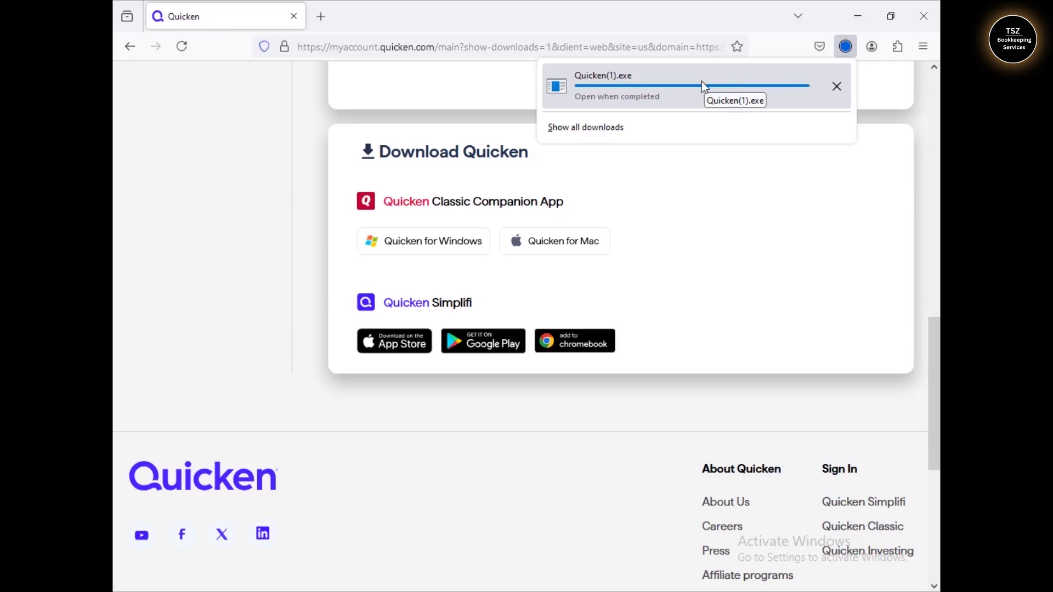
Run Quicken(1).exe and advance the Install Wizard to Ready to install
{"action": "left_click", "coordinate": [600, 78]}
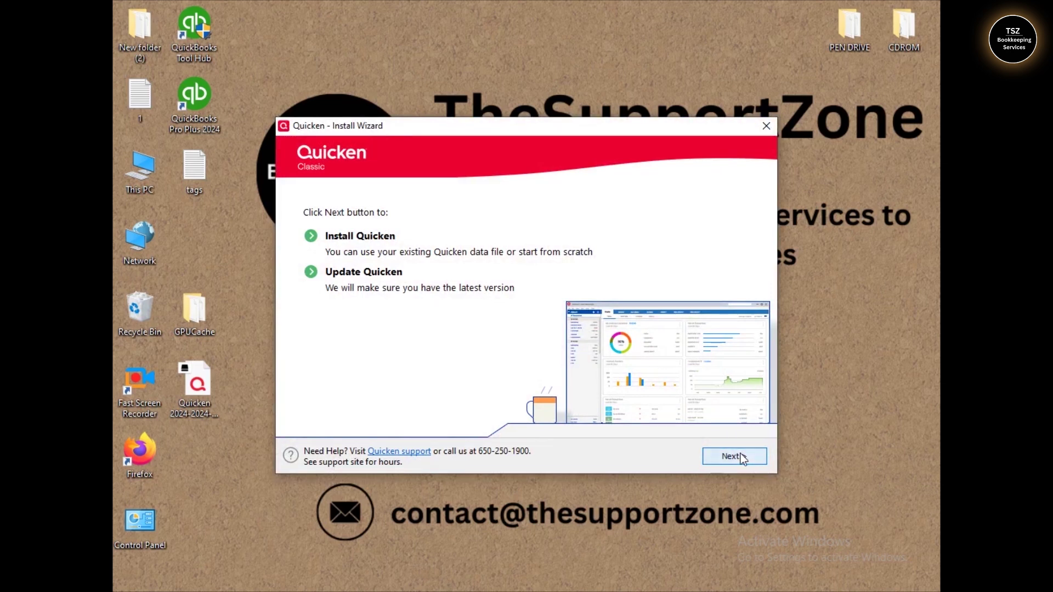
{"action": "left_click", "coordinate": [740, 455]}
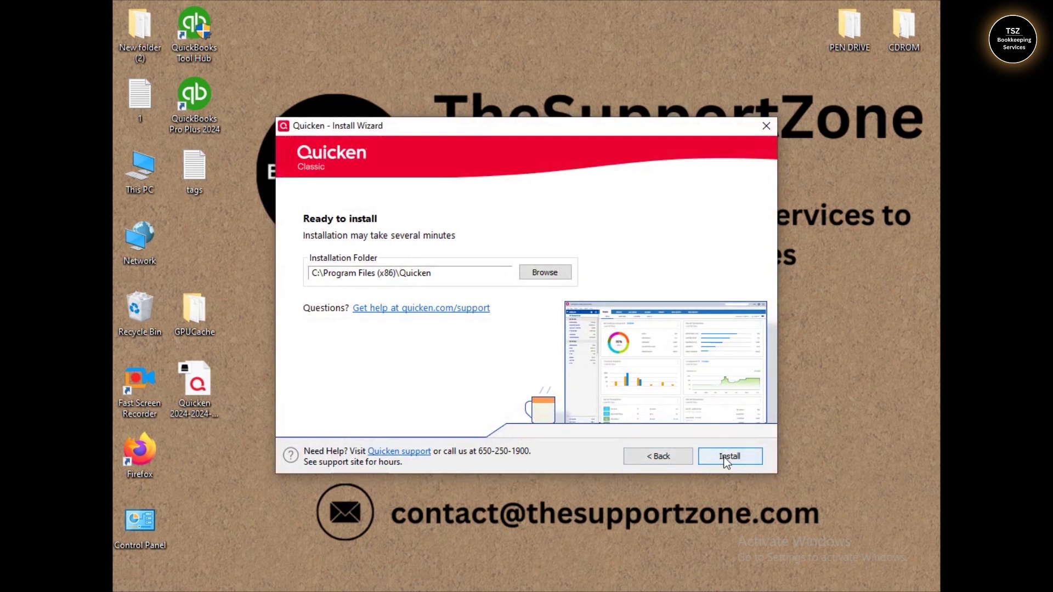
Install Quicken into C:\Program Files (x86)\Quicken and launch it on completion
{"action": "left_click", "coordinate": [725, 460]}
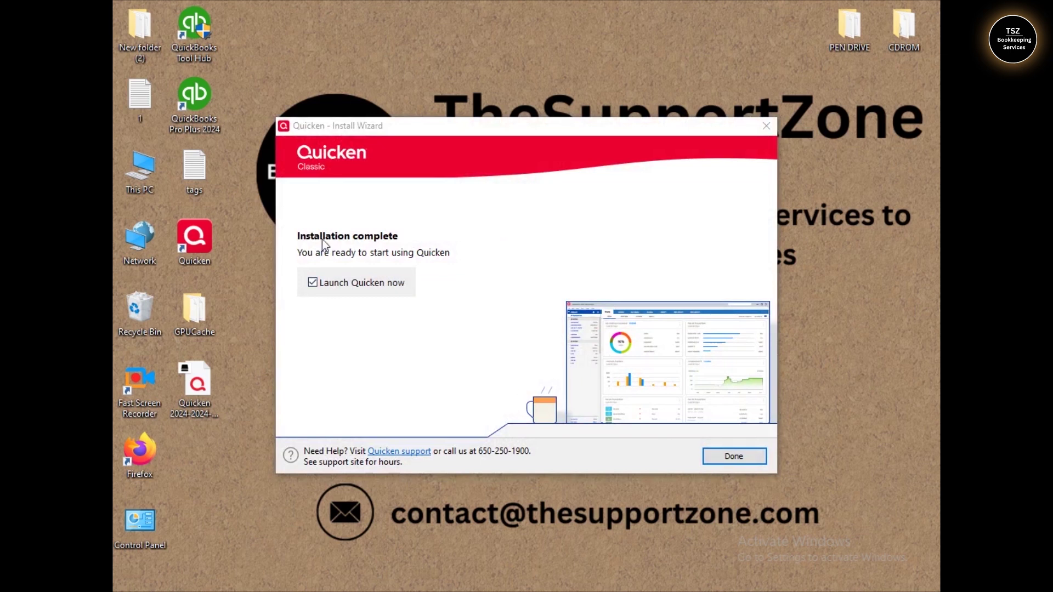
{"action": "left_click", "coordinate": [741, 461]}
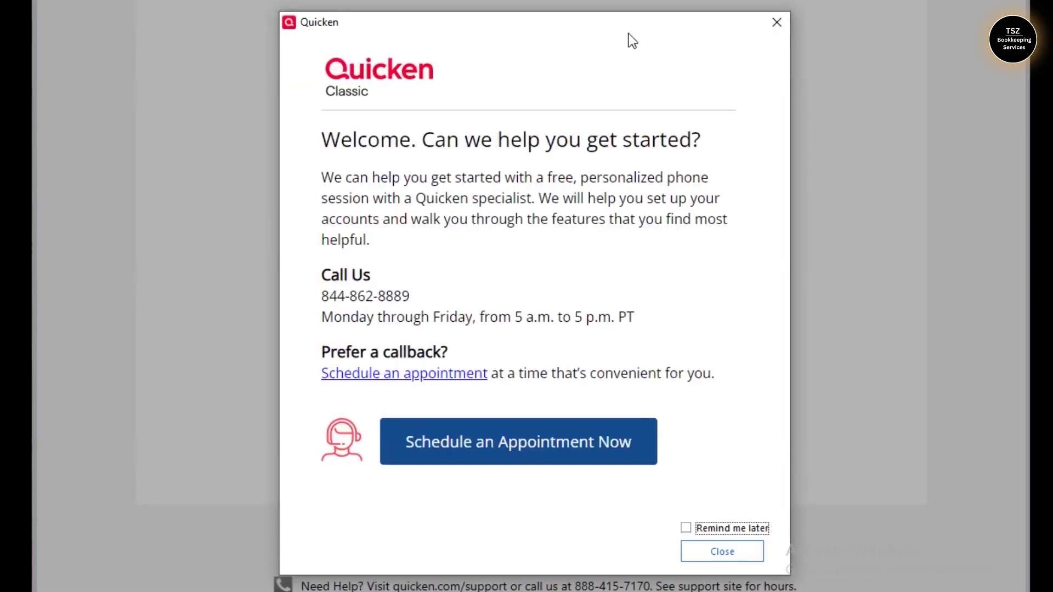
Dismiss the help offer and sign in to the Quicken ID with the account password
{"action": "left_click", "coordinate": [777, 23]}
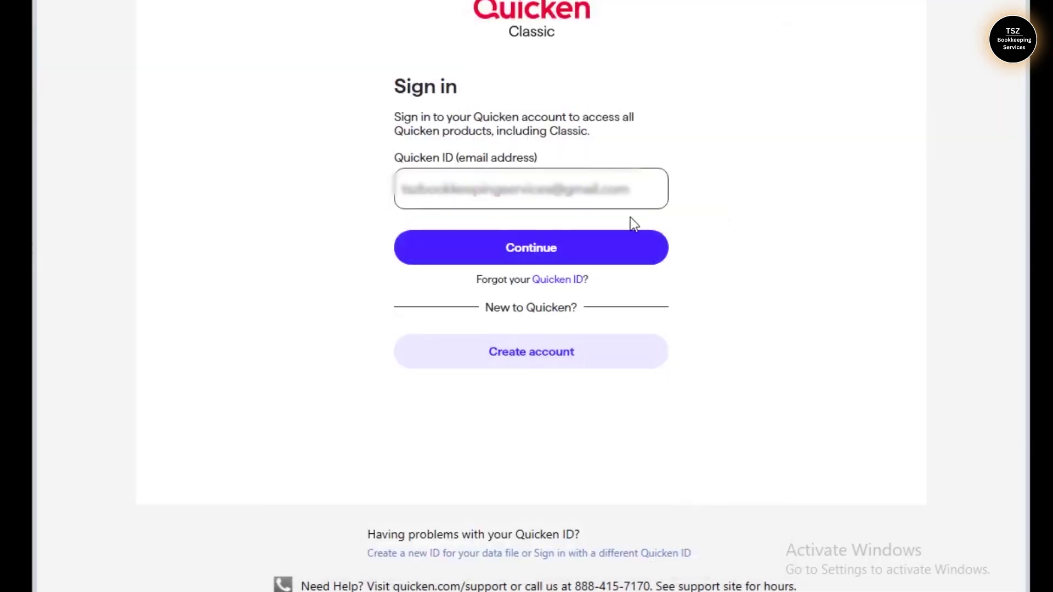
{"action": "left_click", "coordinate": [540, 257]}
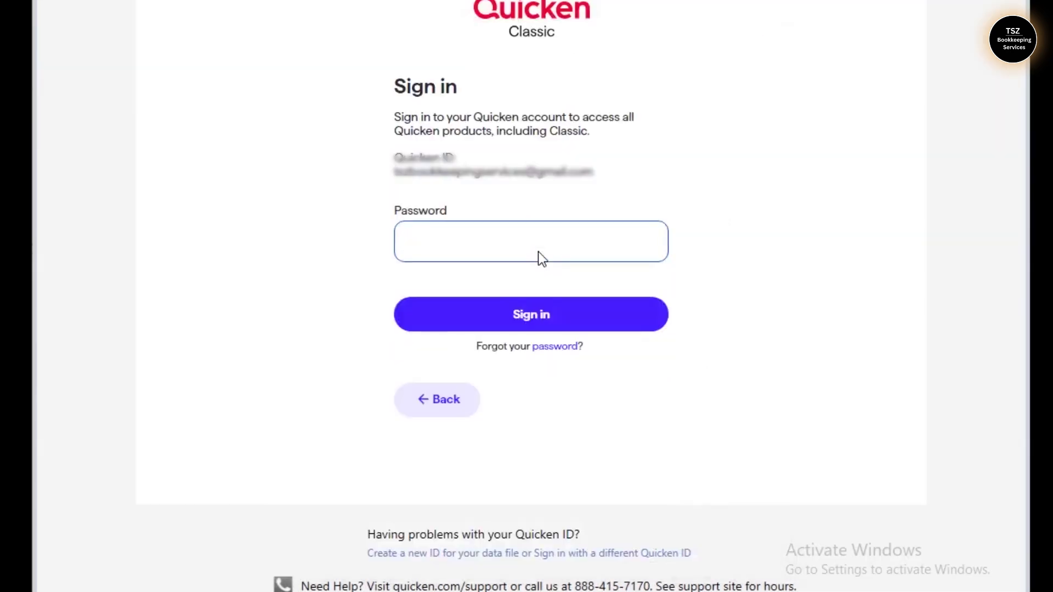
{"action": "type", "text": "••••••••••••••••"}
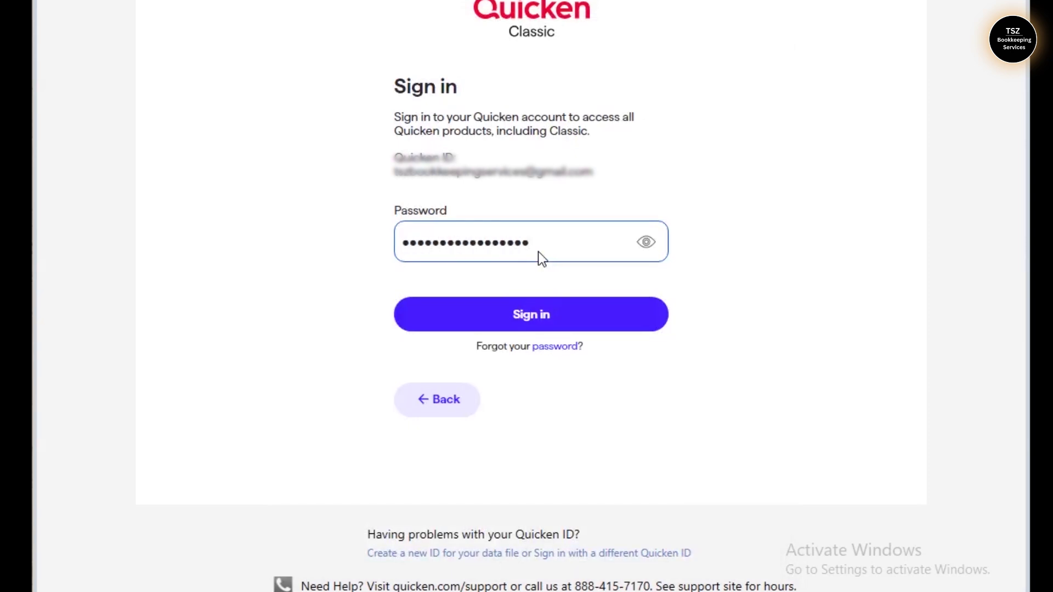
{"action": "left_click", "coordinate": [538, 317]}
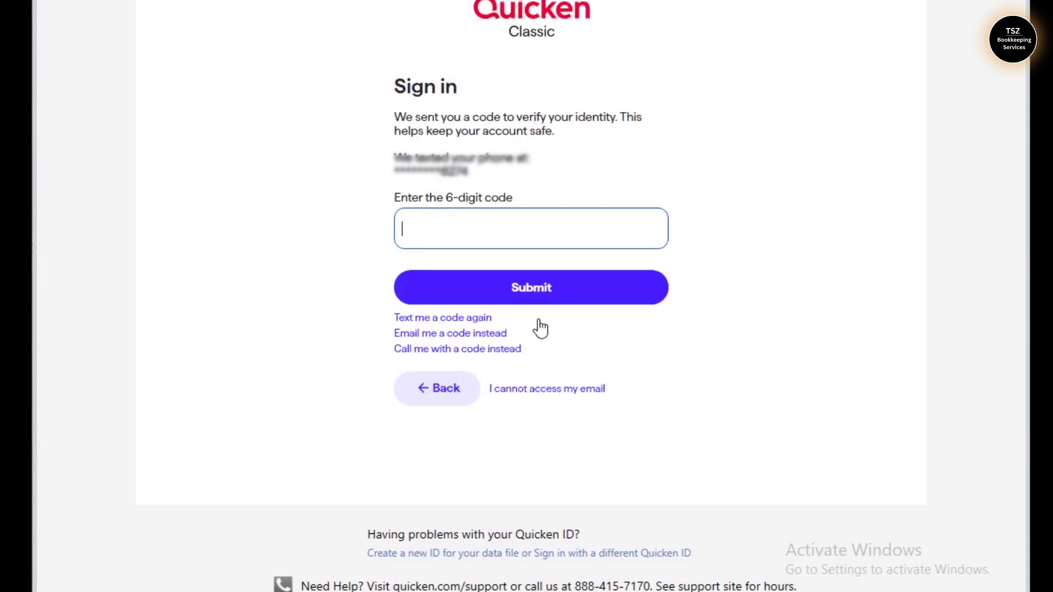
Submit the texted verification code and close the Welcome to Quicken screen
{"action": "left_click", "coordinate": [578, 296]}
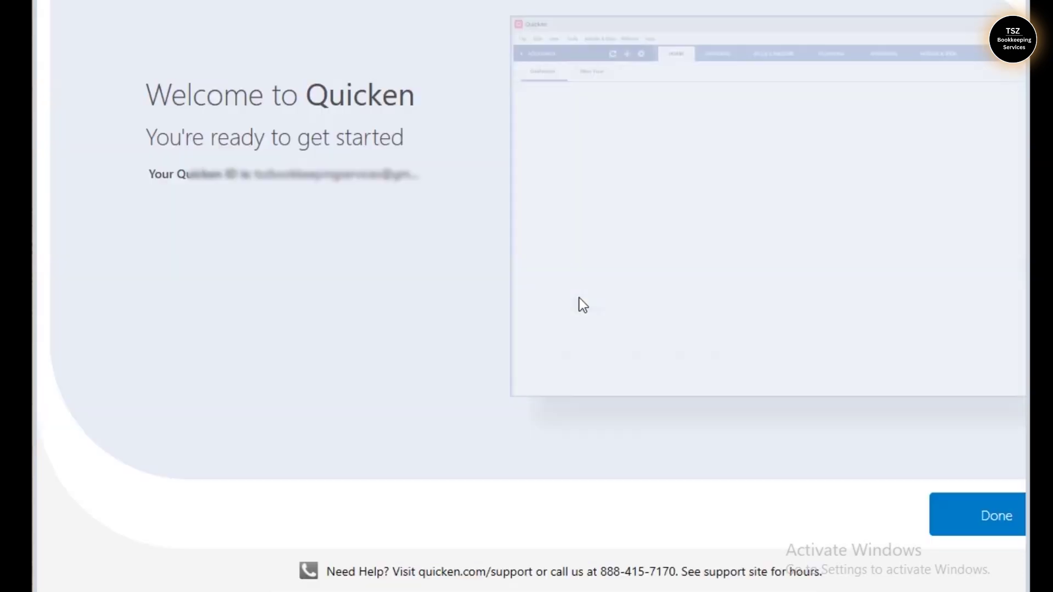
{"action": "left_click", "coordinate": [945, 518]}
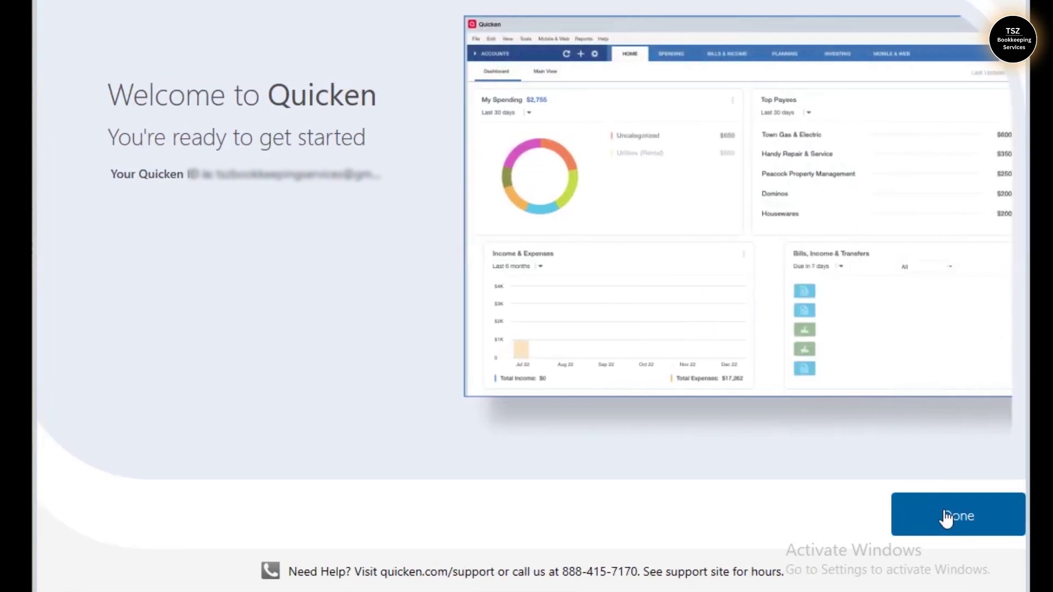